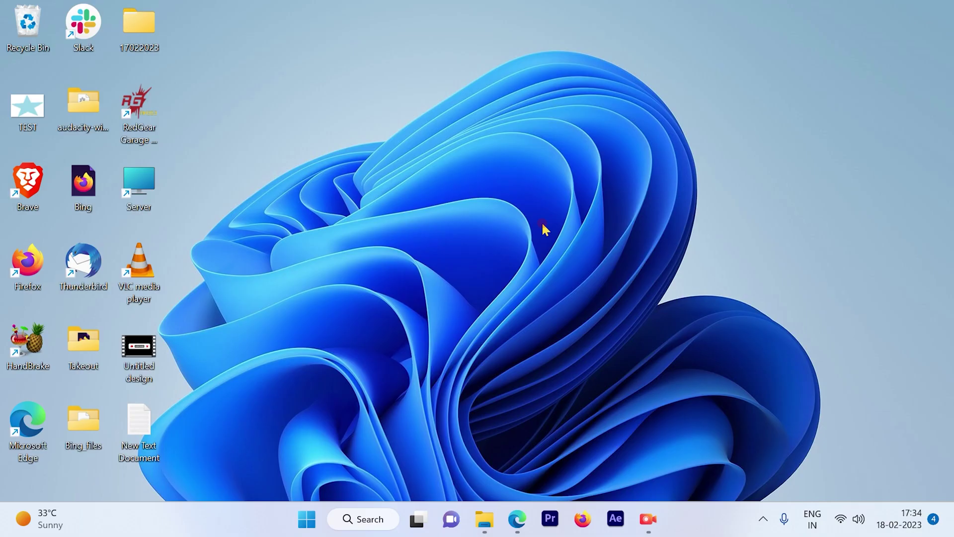
# Show the thumbnails of the three open Edge windows from the taskbar
pyautogui.click(516, 519)
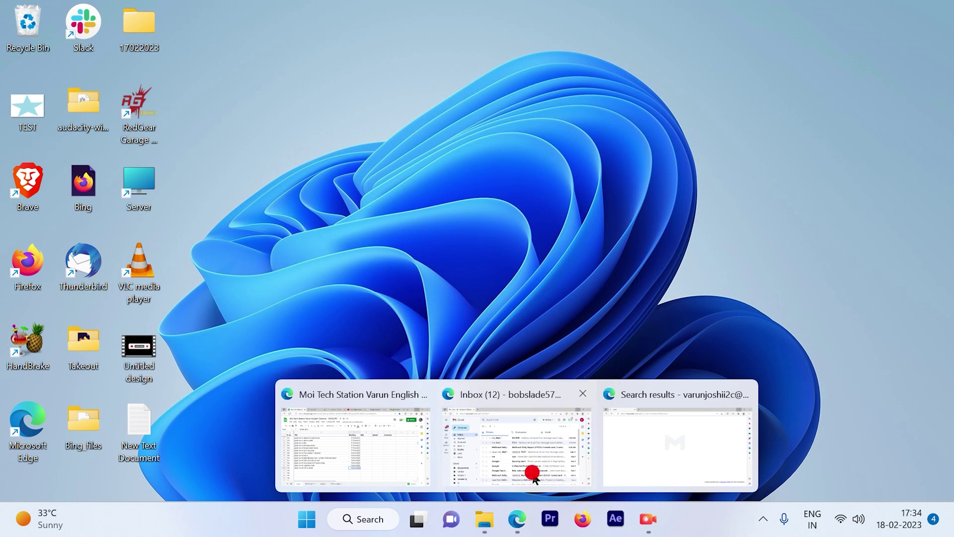
# Bring the Gmail inbox window forward and open the EHJNW email from Primary
pyautogui.click(532, 477)
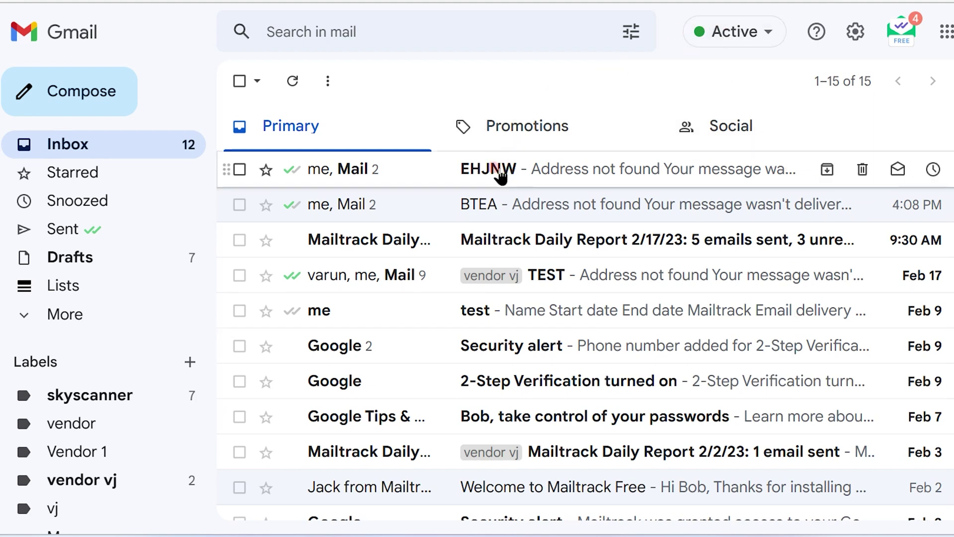
pyautogui.moveTo(631, 240)
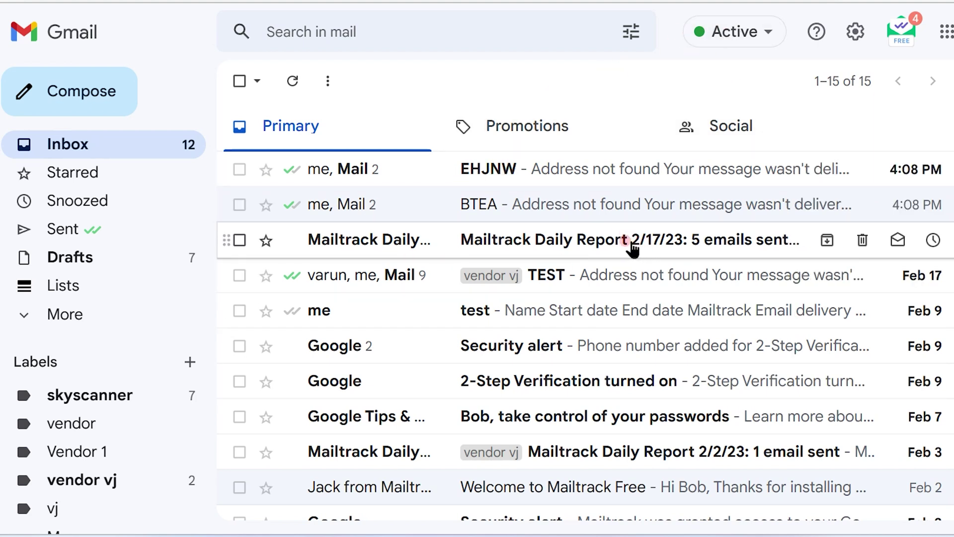
pyautogui.click(595, 169)
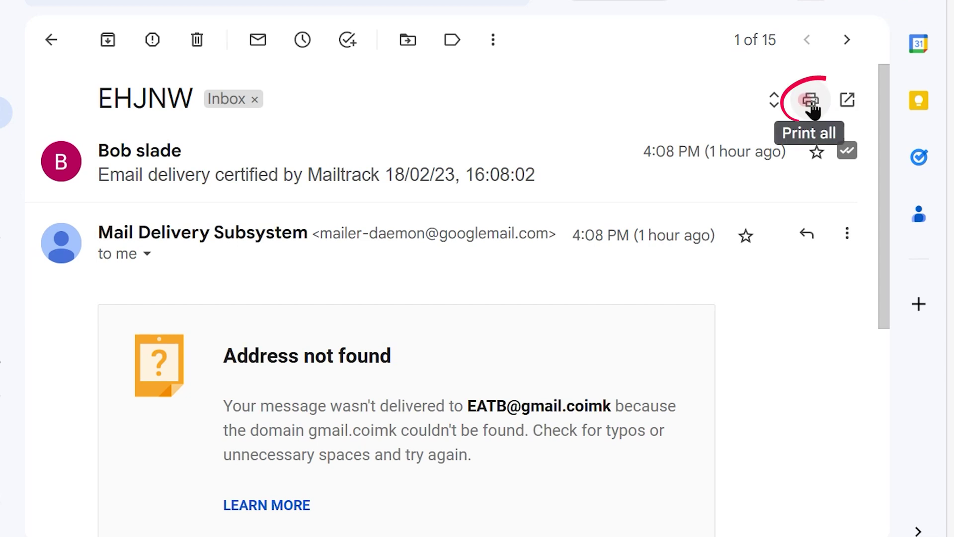
# Print the whole EHJNW conversation using Microsoft Print to PDF as the printer
pyautogui.click(811, 104)
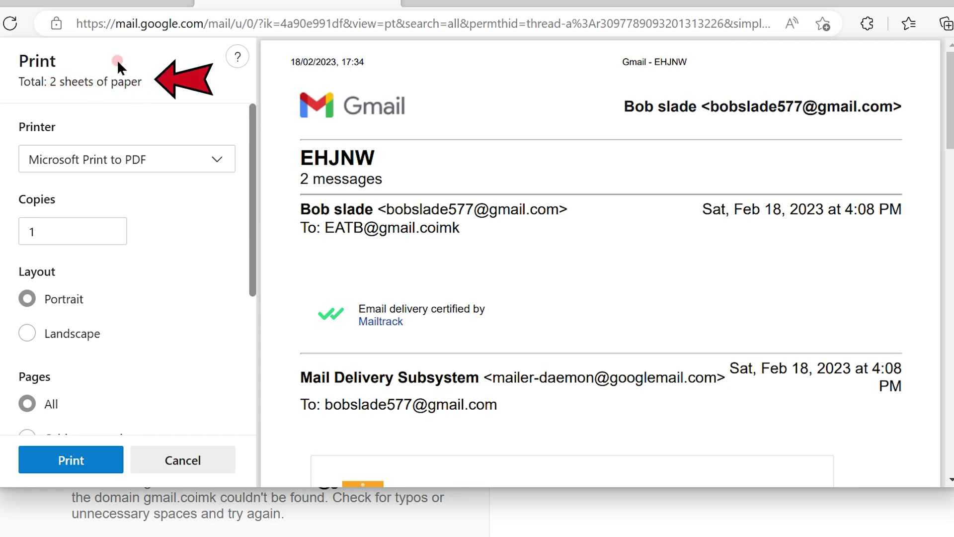
pyautogui.click(172, 159)
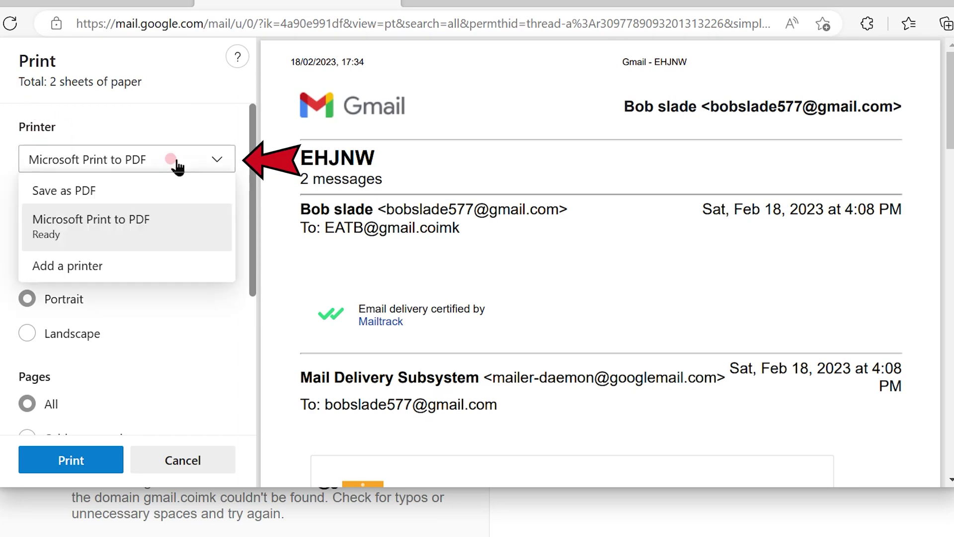
pyautogui.click(98, 220)
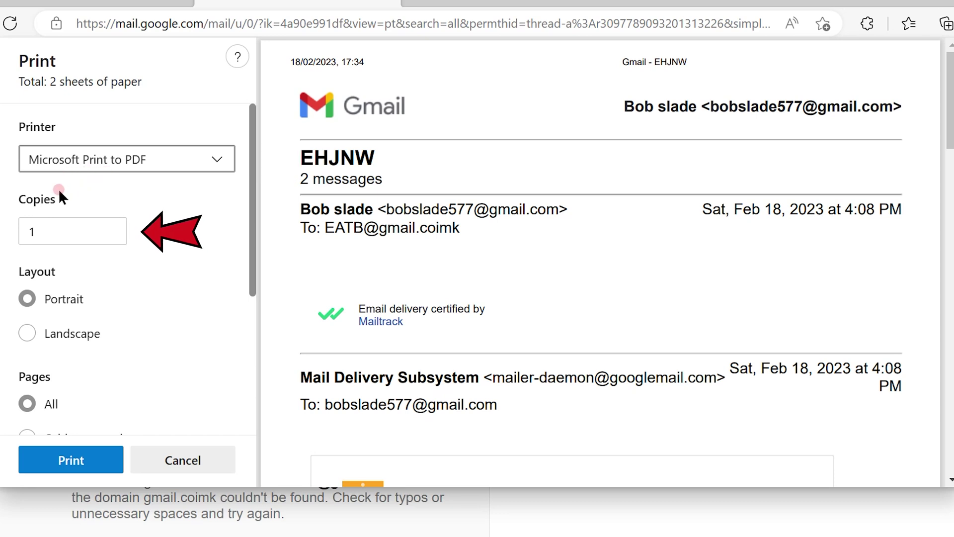
pyautogui.click(52, 231)
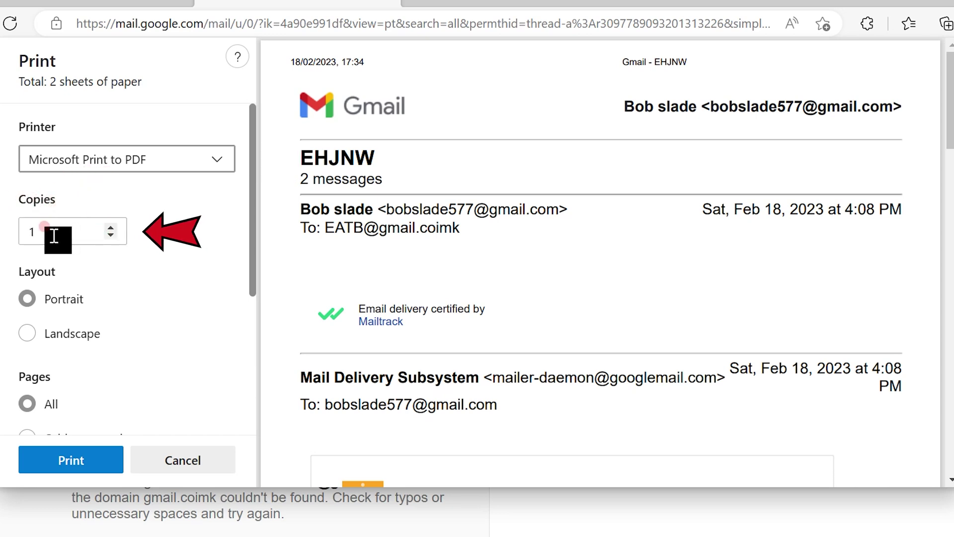
pyautogui.click(112, 236)
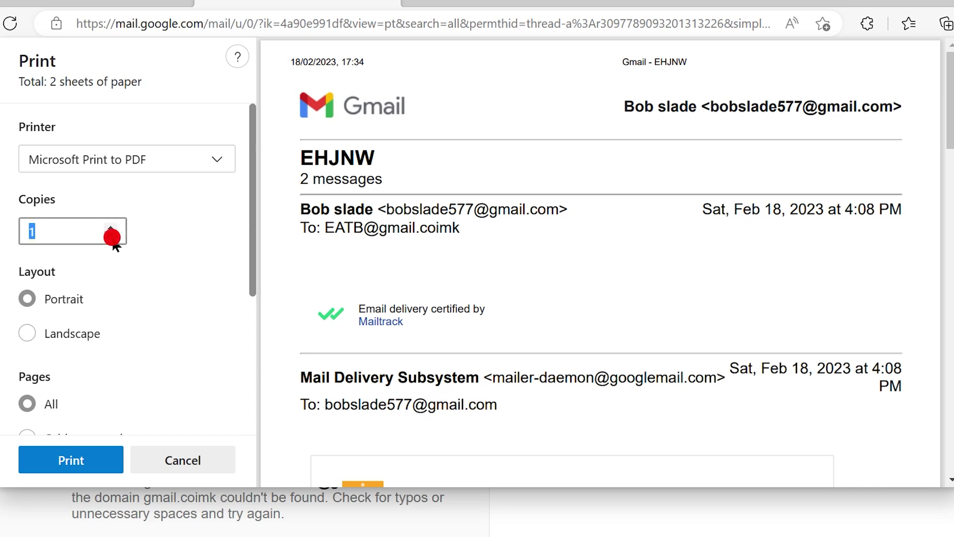
pyautogui.click(110, 226)
pyautogui.click(111, 226)
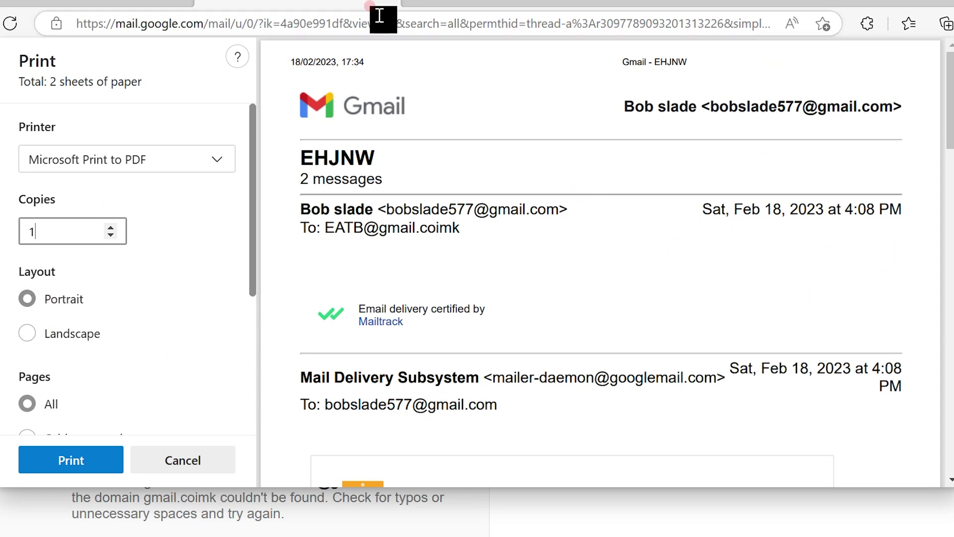
pyautogui.click(27, 333)
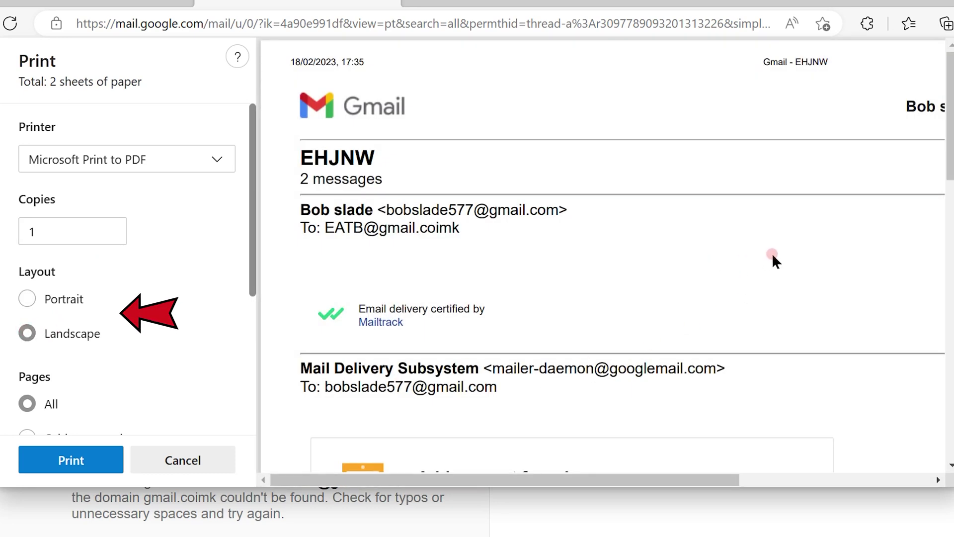
pyautogui.scroll(-3, 808, 239)
pyautogui.scroll(3, 808, 240)
pyautogui.click(26, 298)
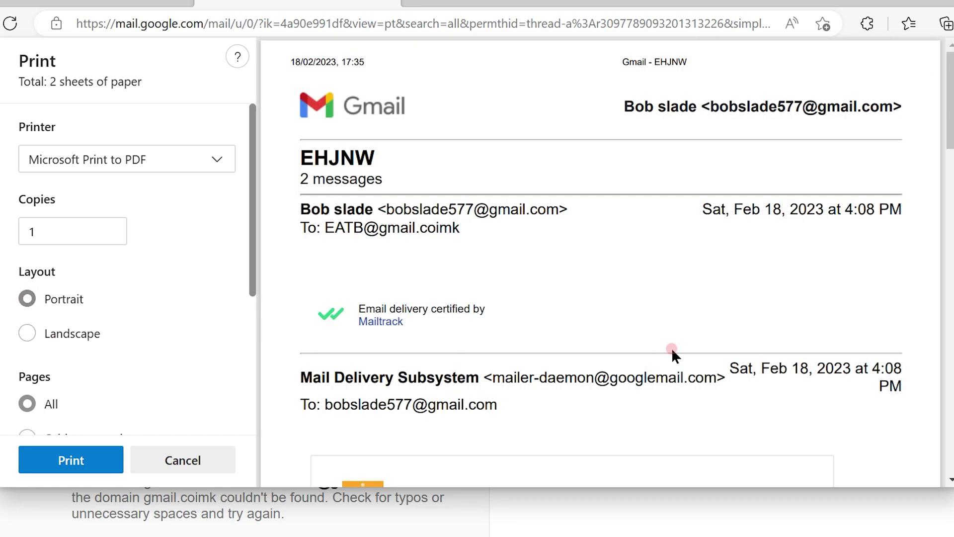
pyautogui.moveTo(253, 266); pyautogui.dragTo(254, 342)
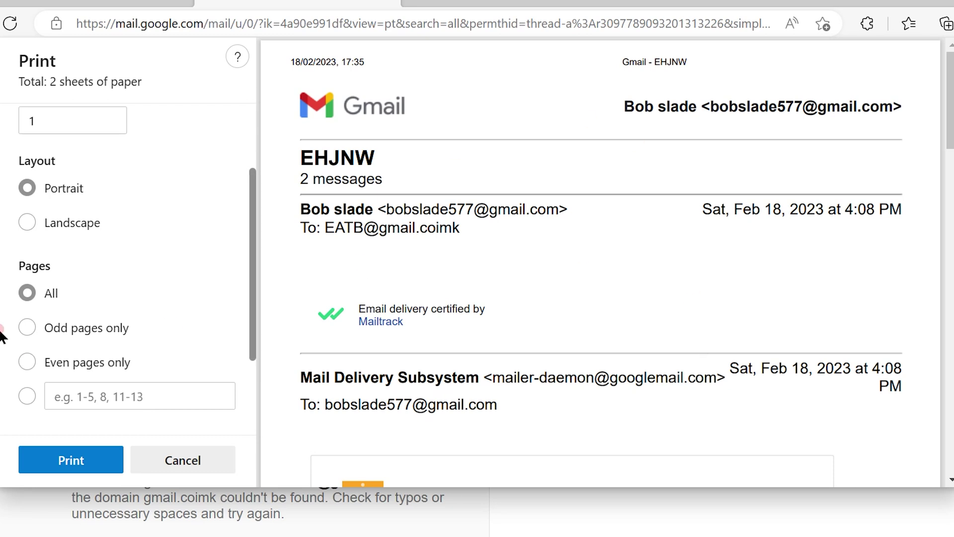
# Try the All, Odd and Even page options, then switch to a custom page range
pyautogui.click(27, 293)
pyautogui.click(27, 327)
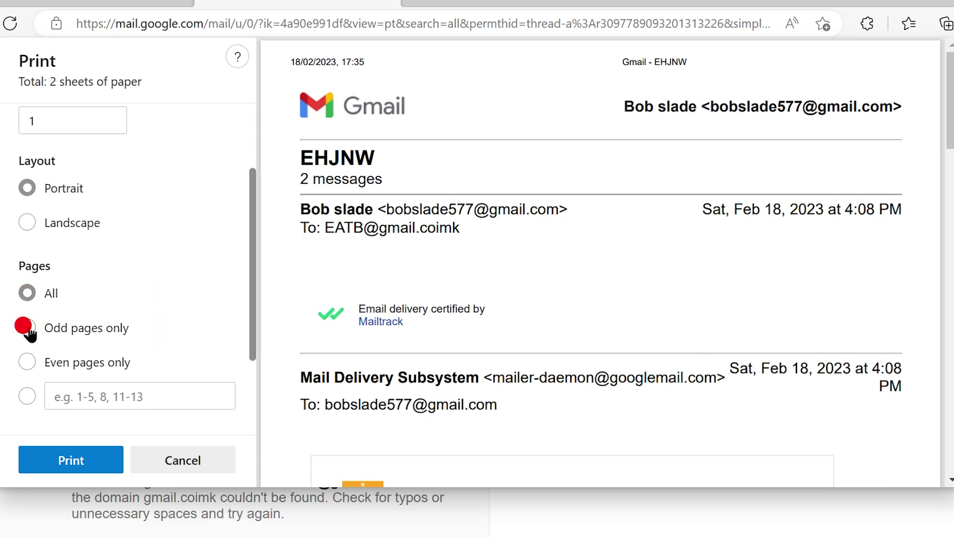
pyautogui.click(27, 361)
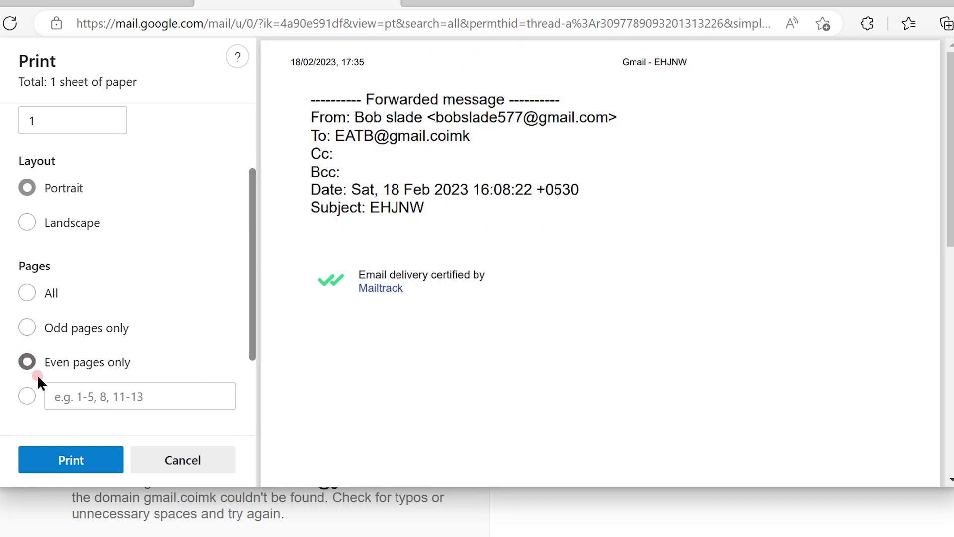
pyautogui.click(26, 395)
pyautogui.click(157, 399)
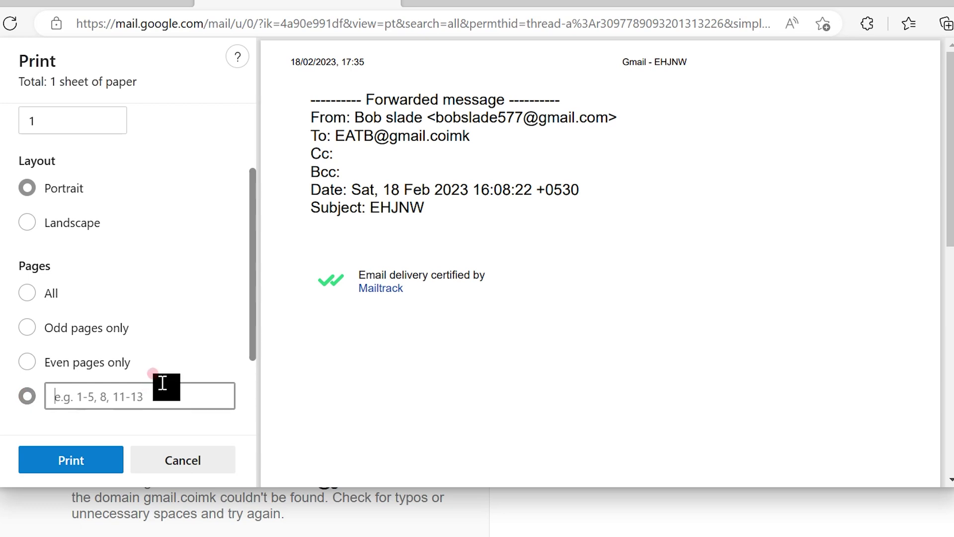
pyautogui.write('1-')
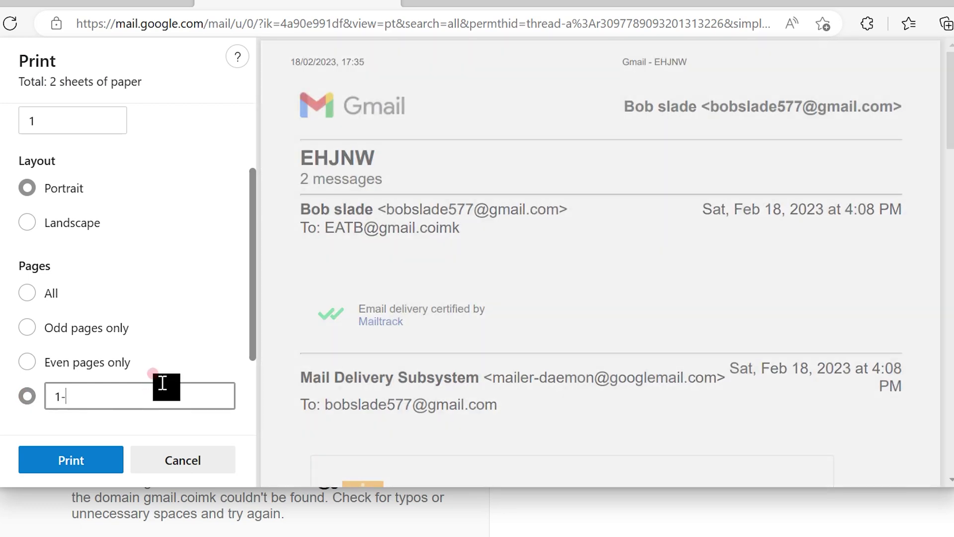
pyautogui.write('2')
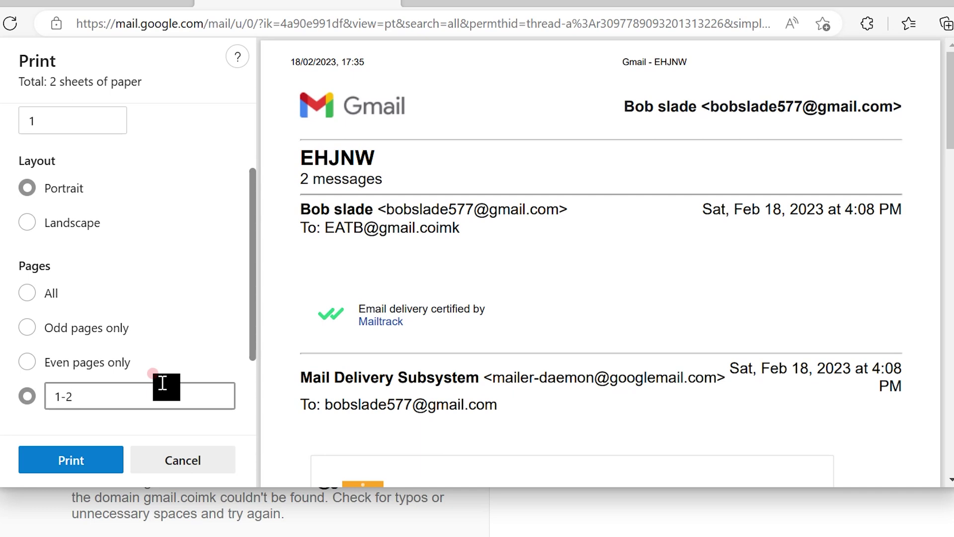
pyautogui.scroll(3, 159, 237)
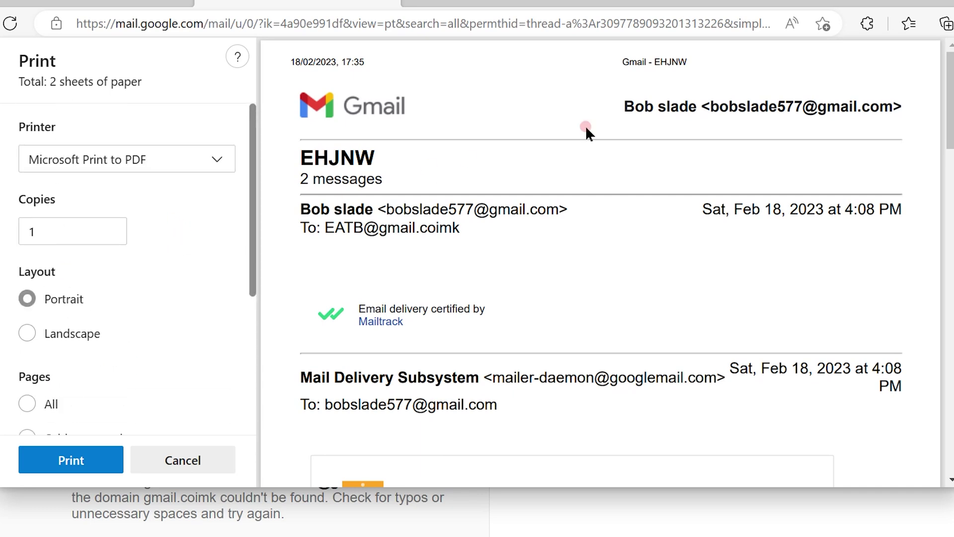